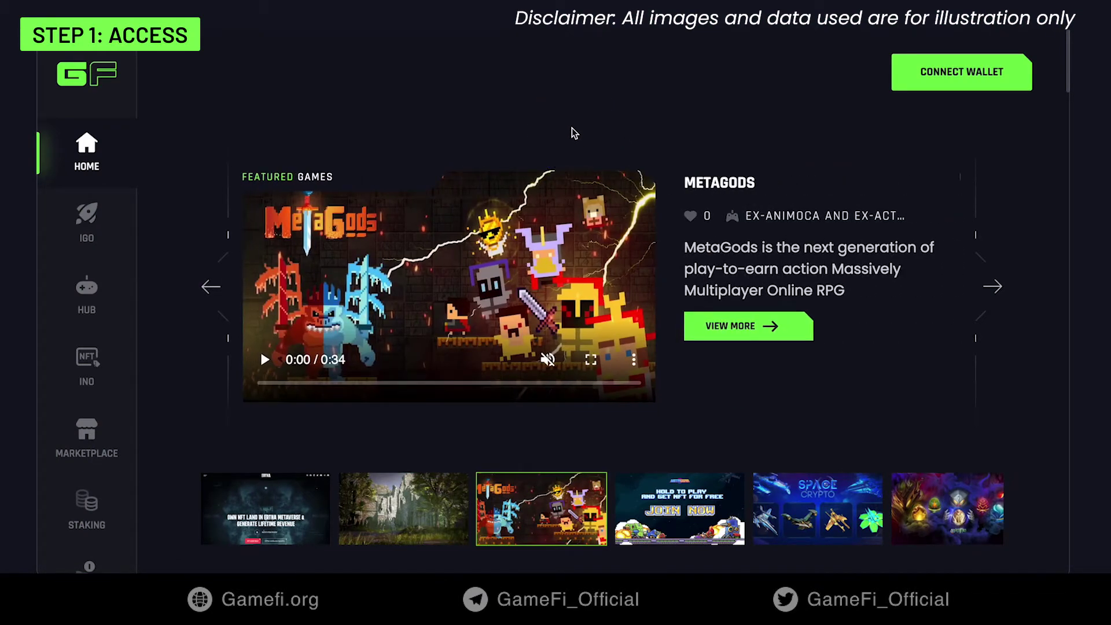
# - Go to the IGO launchpad and scroll down to the Upcoming Projects list
pyautogui.click(92, 223)
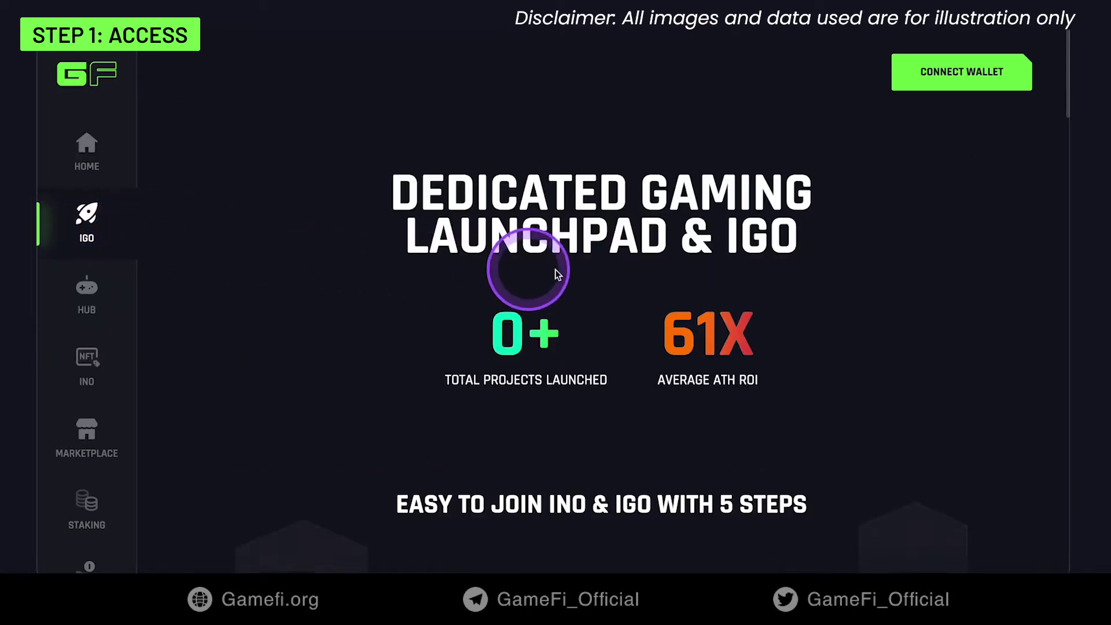
pyautogui.scroll(-3, 602, 271)
pyautogui.scroll(-5, 602, 272)
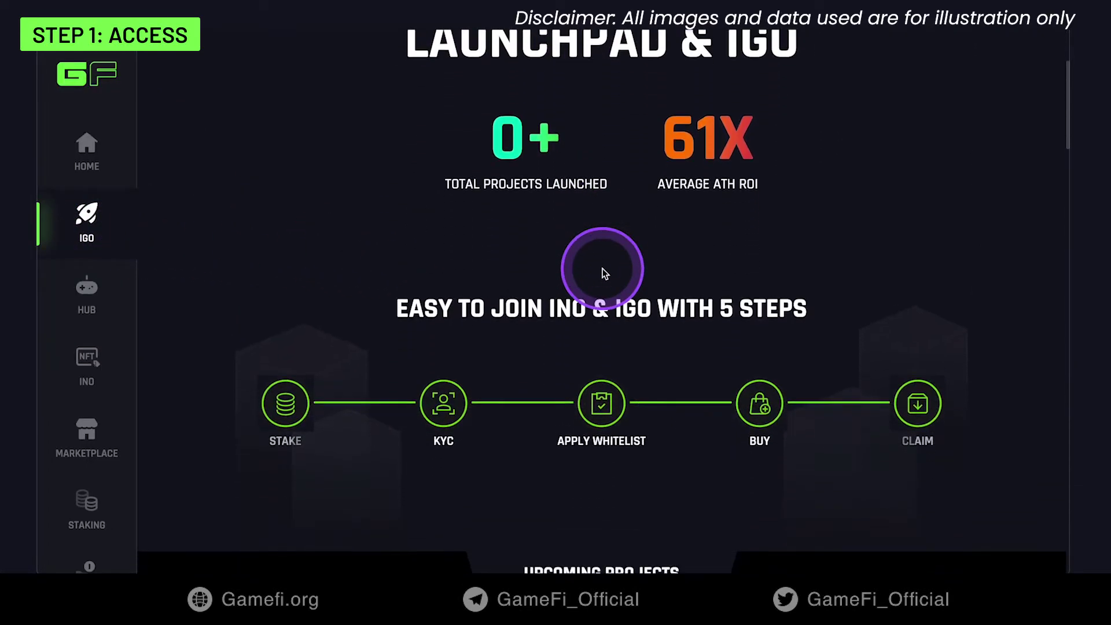
pyautogui.scroll(-2, 602, 272)
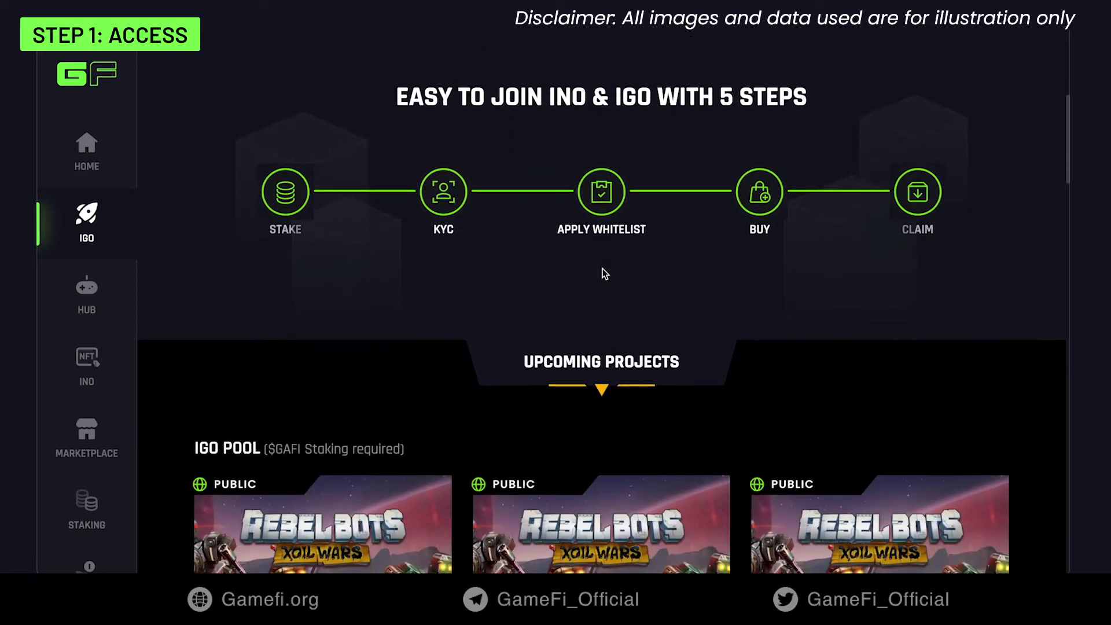
pyautogui.scroll(-3, 913, 199)
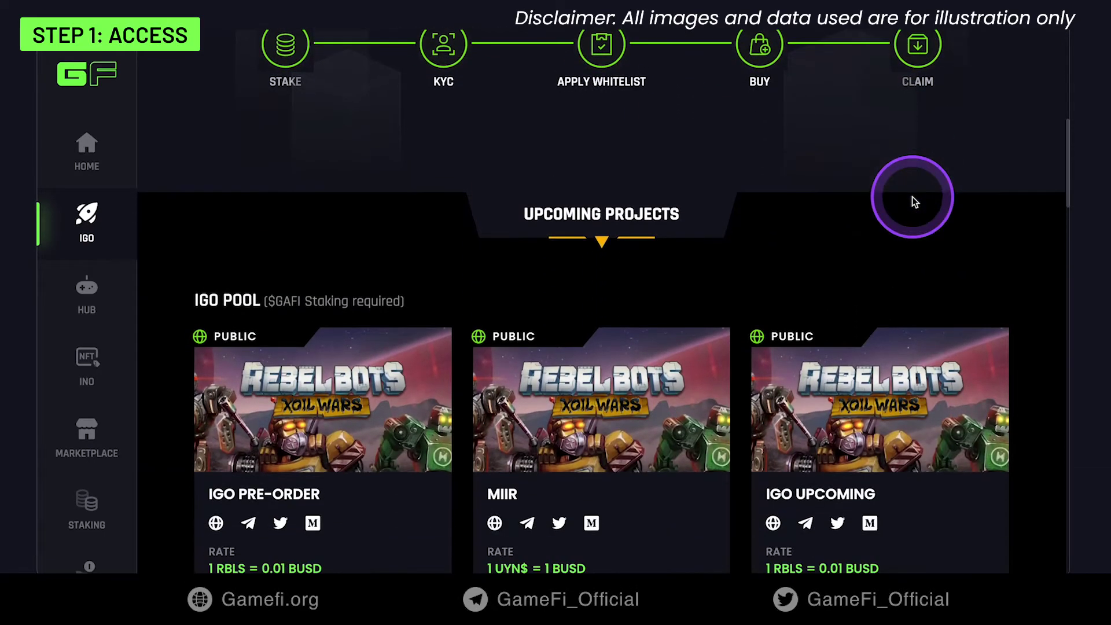
pyautogui.scroll(-3, 913, 200)
pyautogui.scroll(-1, 911, 200)
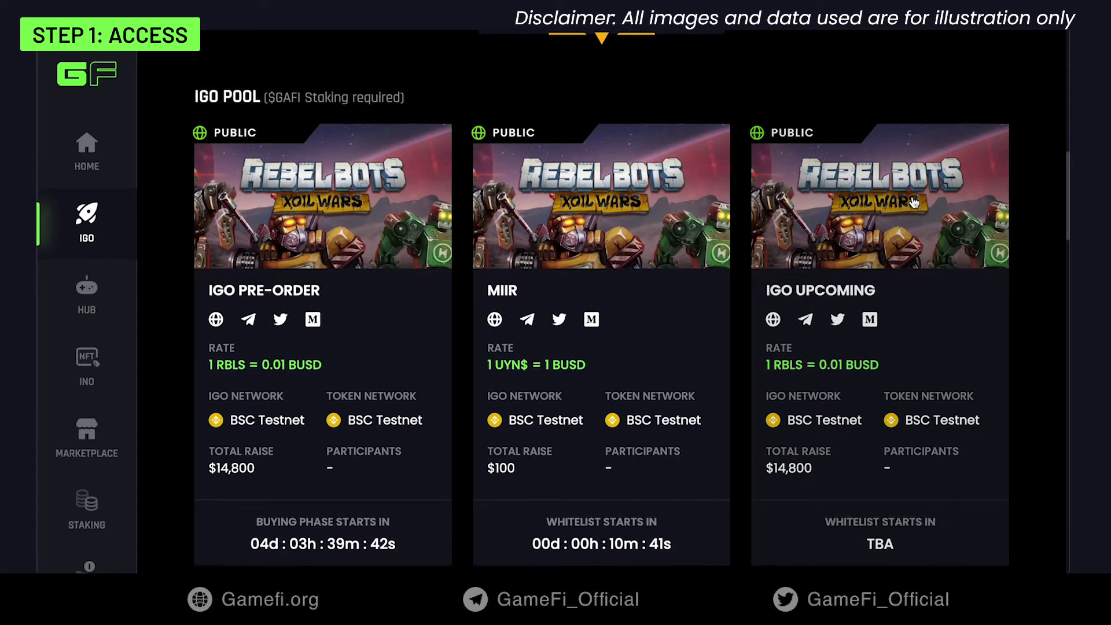
# - Open the MiiR (Rebel Bots) pool card and review its requirements
pyautogui.click(588, 246)
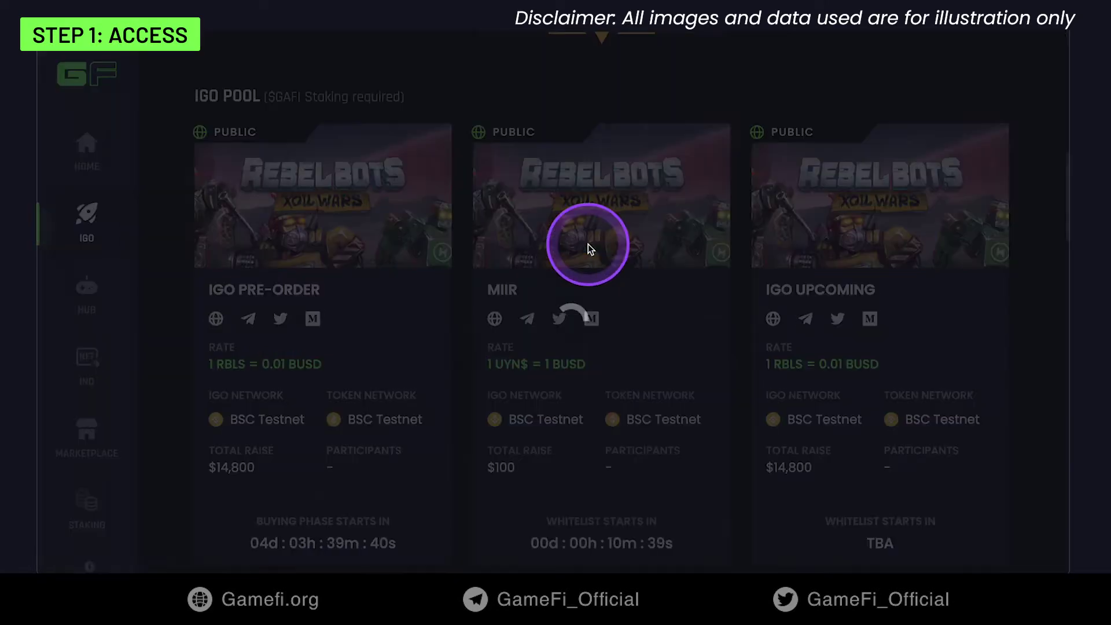
pyautogui.scroll(-1, 588, 246)
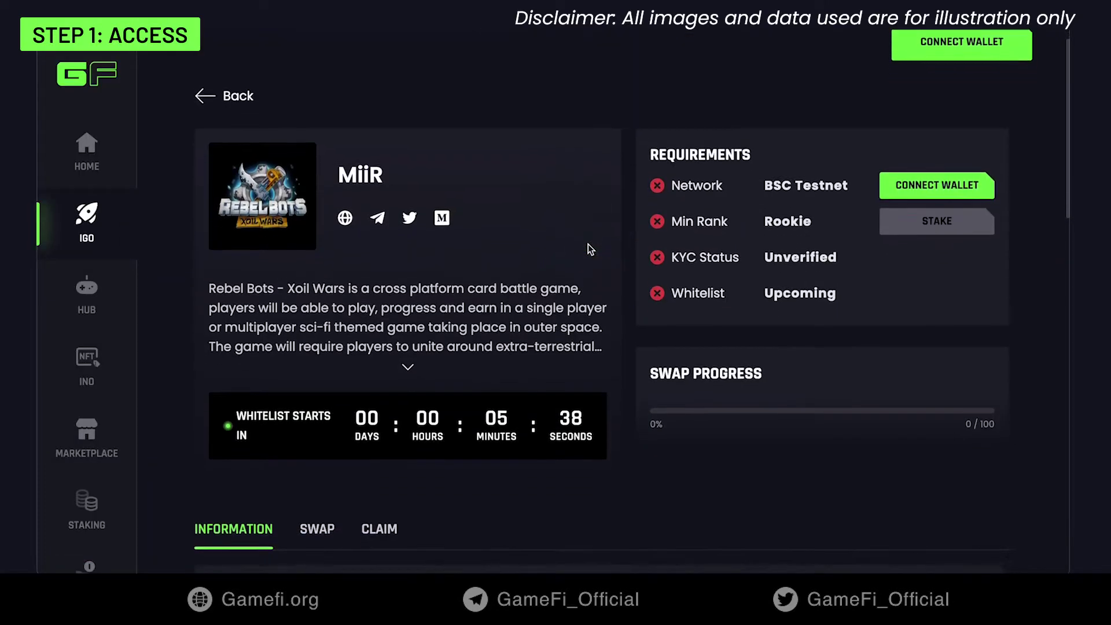
pyautogui.click(723, 97)
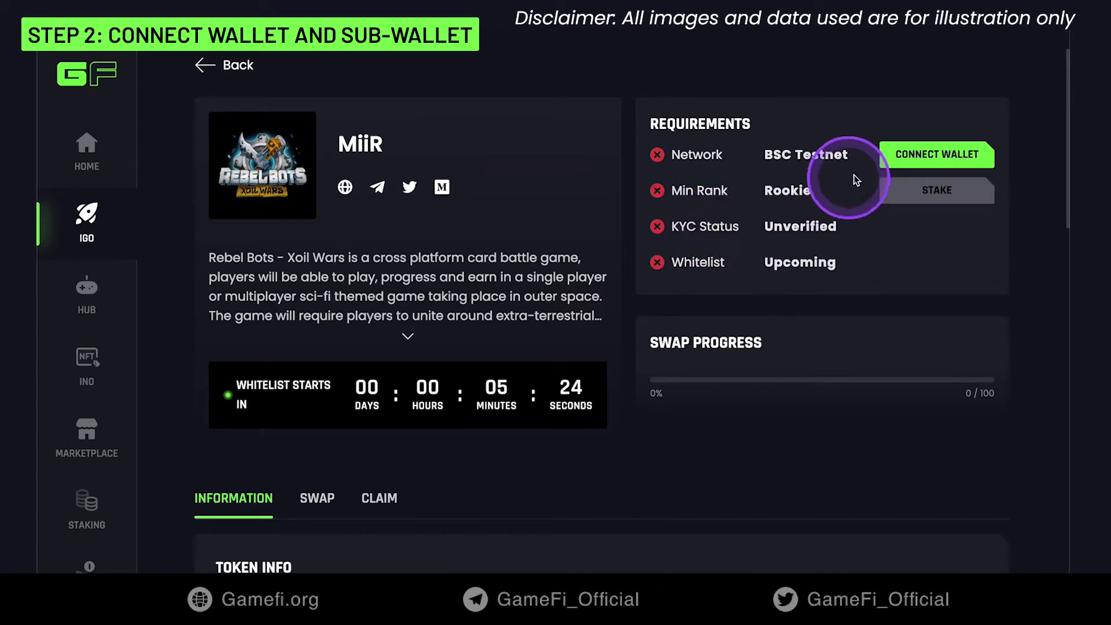
# - Accept the terms, connect MetaMask on BSC Testnet, and go to My Profile
pyautogui.click(933, 155)
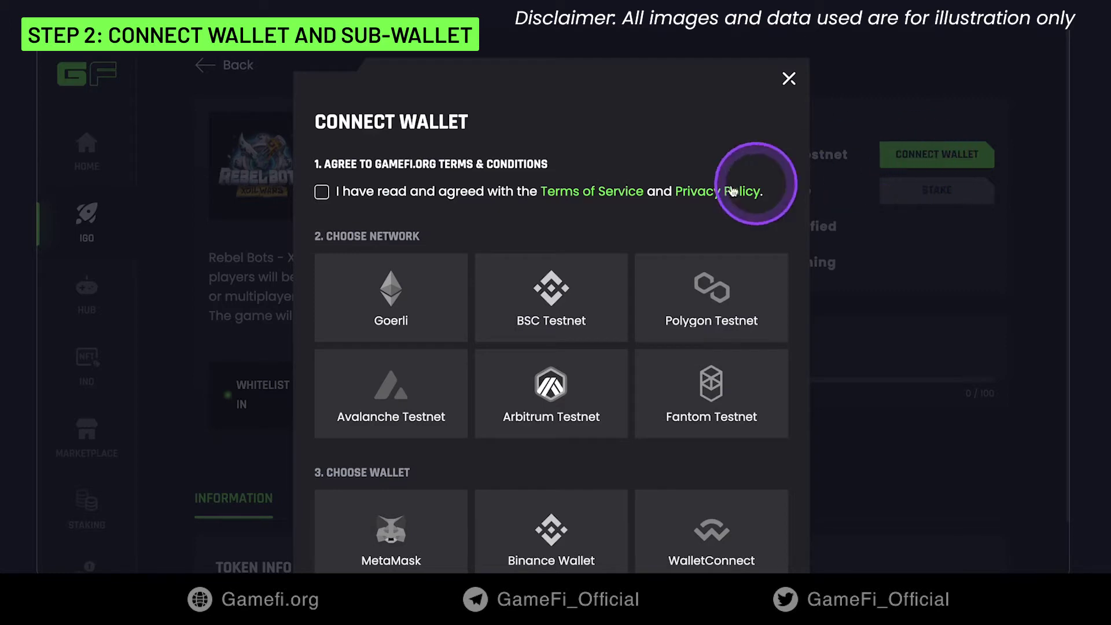
pyautogui.click(473, 195)
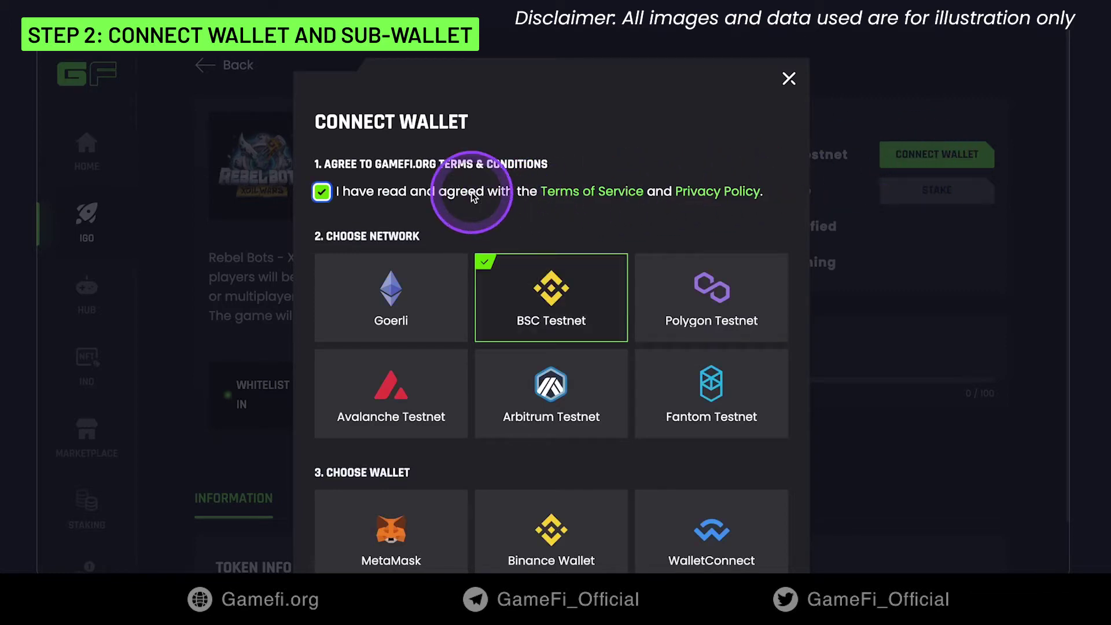
pyautogui.scroll(-1, 471, 193)
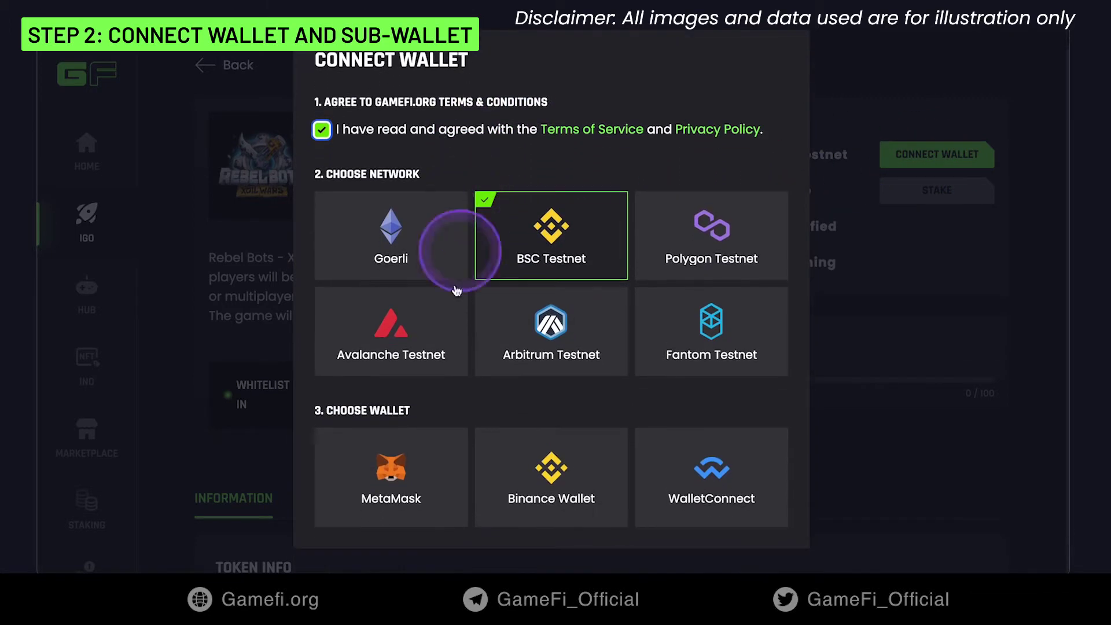
pyautogui.click(427, 458)
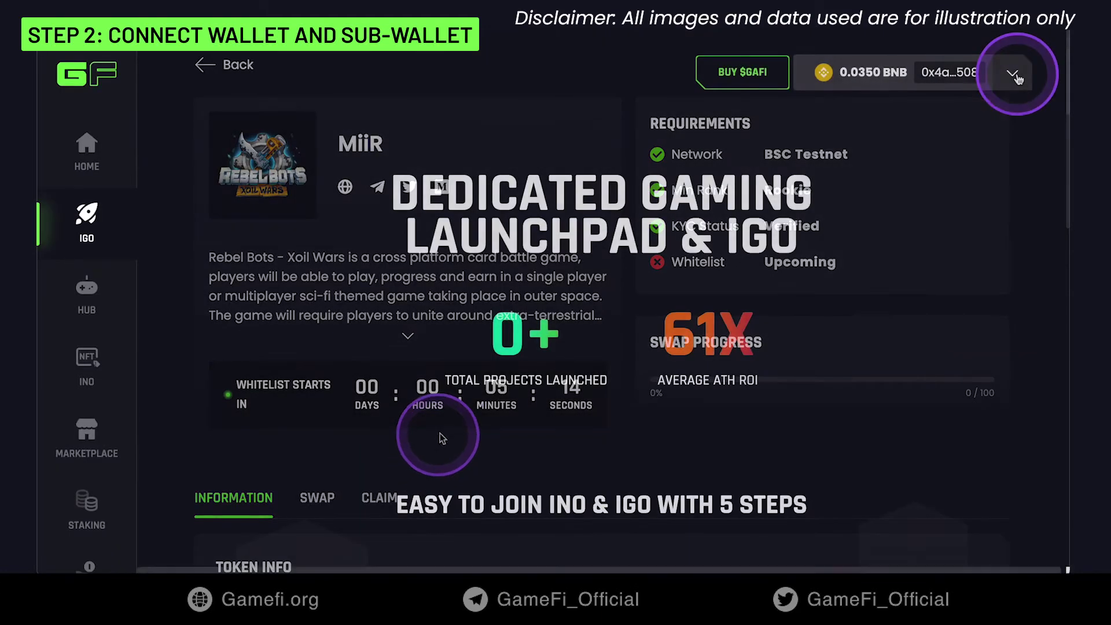
pyautogui.click(1012, 72)
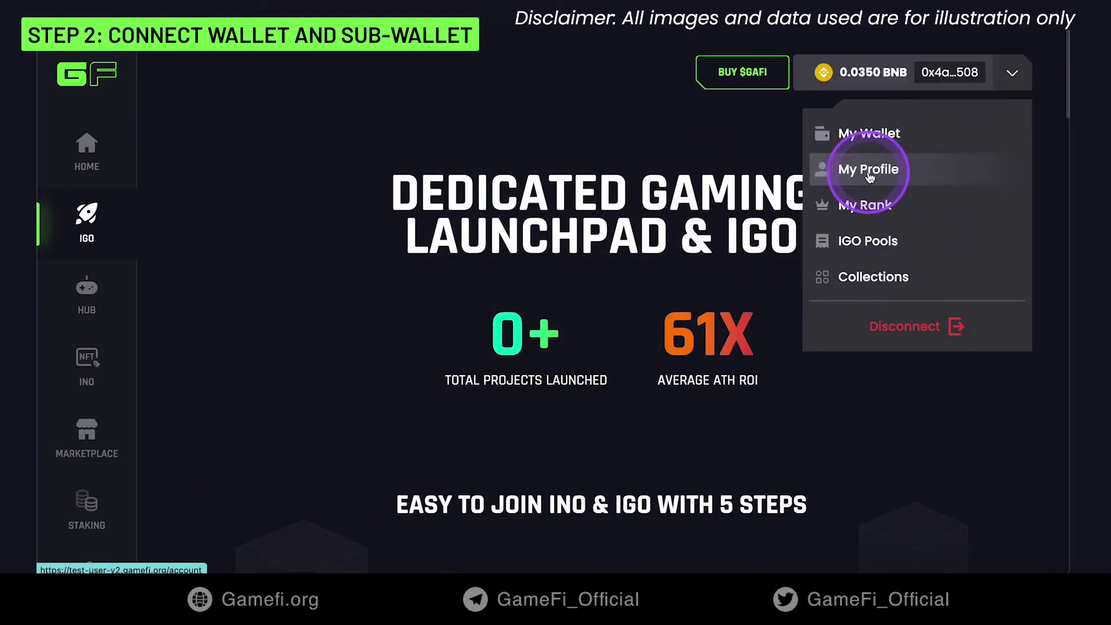
pyautogui.click(869, 176)
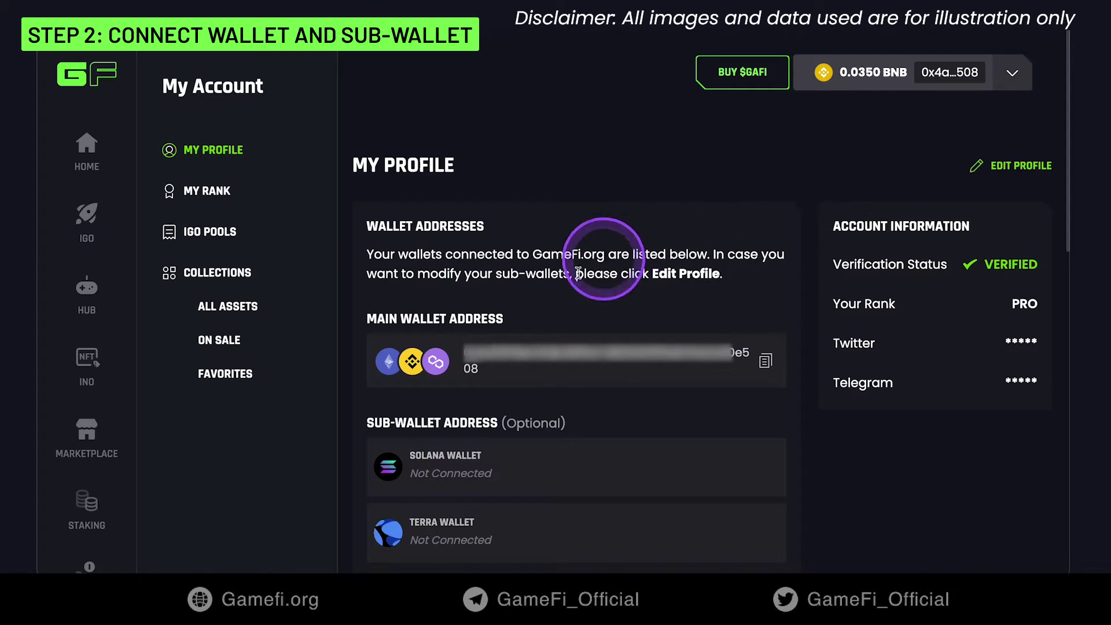
# - Paste the Solana wallet address into the profile's Solana Wallet field and save
pyautogui.scroll(-1, 499, 318)
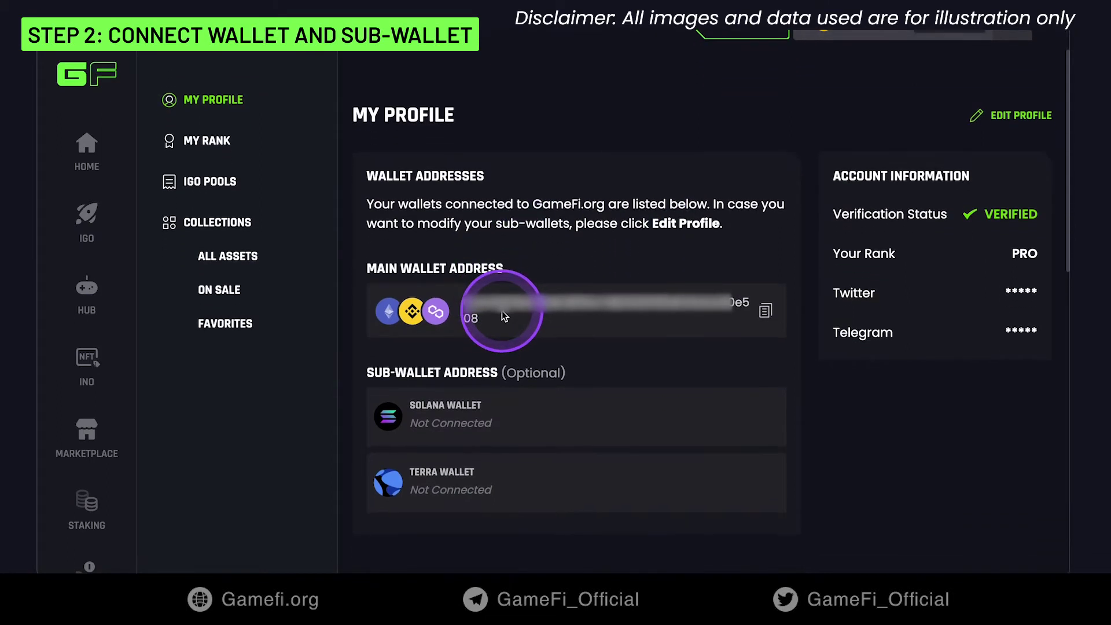
pyautogui.scroll(-1, 502, 313)
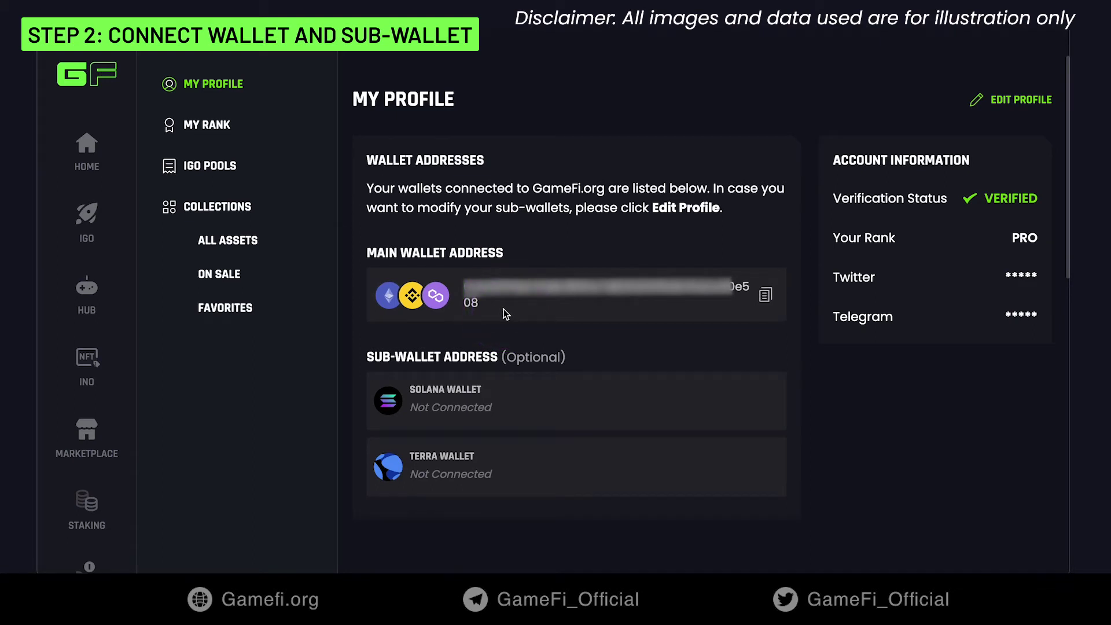
pyautogui.click(503, 309)
pyautogui.click(539, 393)
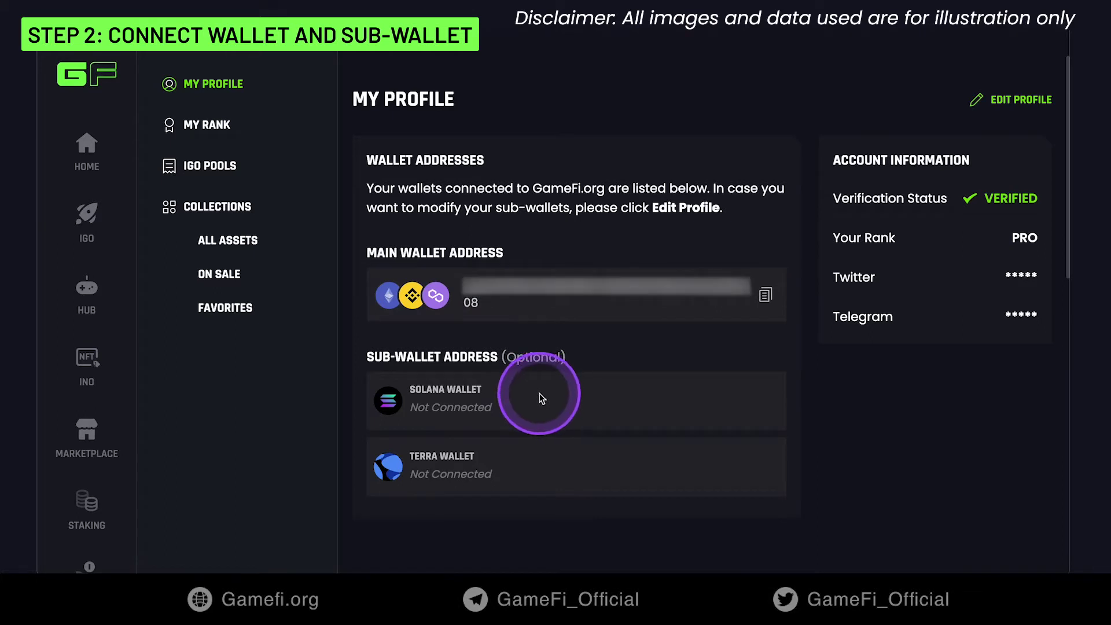
pyautogui.click(576, 472)
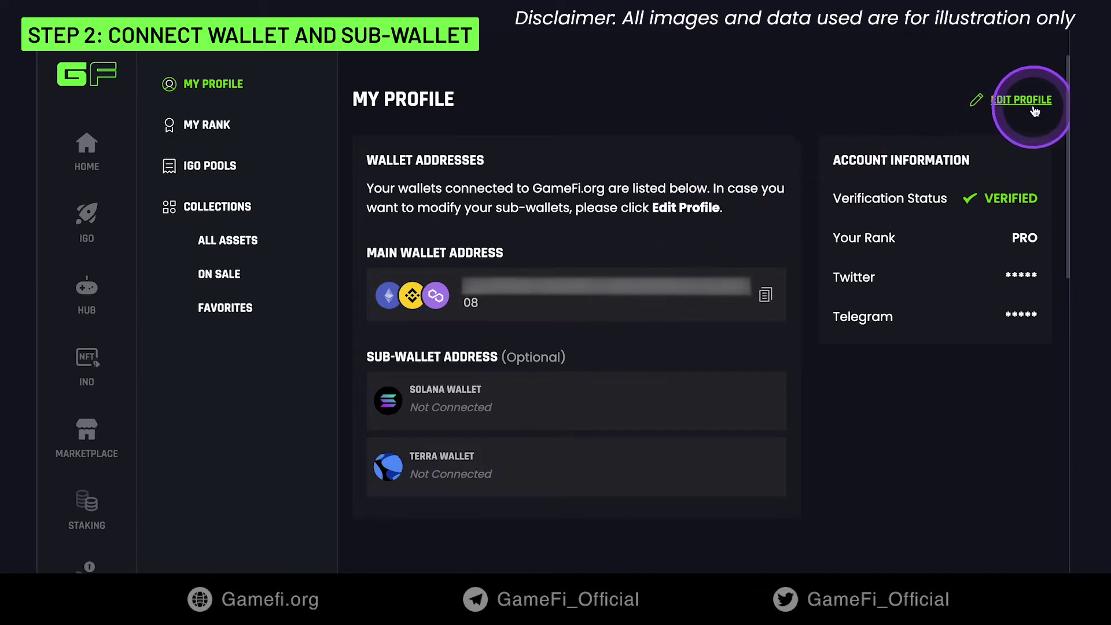
pyautogui.click(1013, 101)
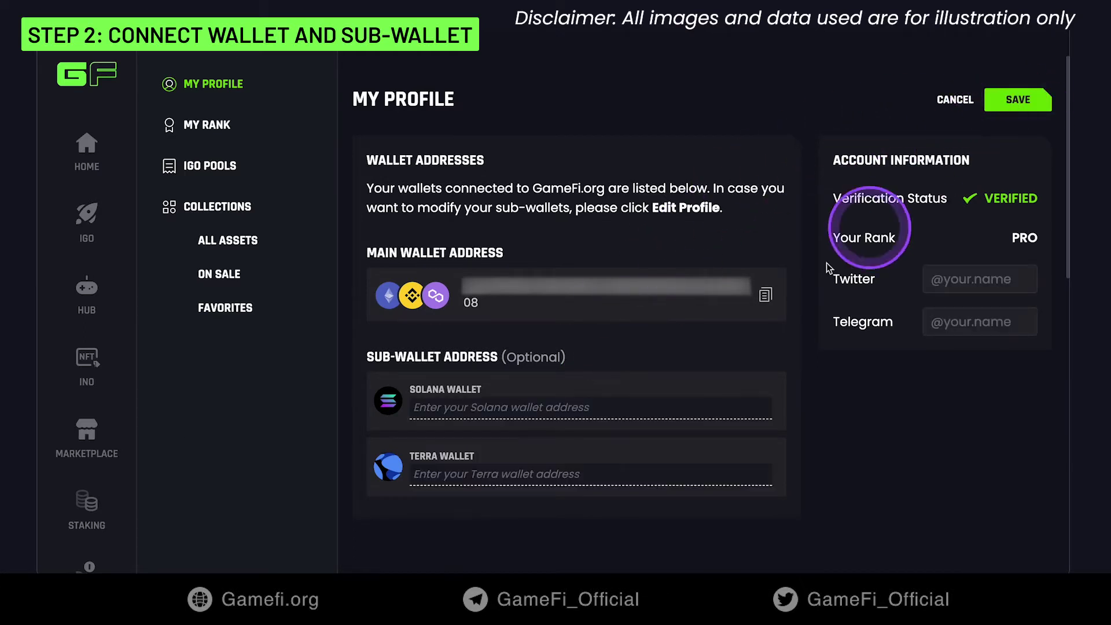
pyautogui.click(548, 405)
pyautogui.hotkey('ctrl', 'v')
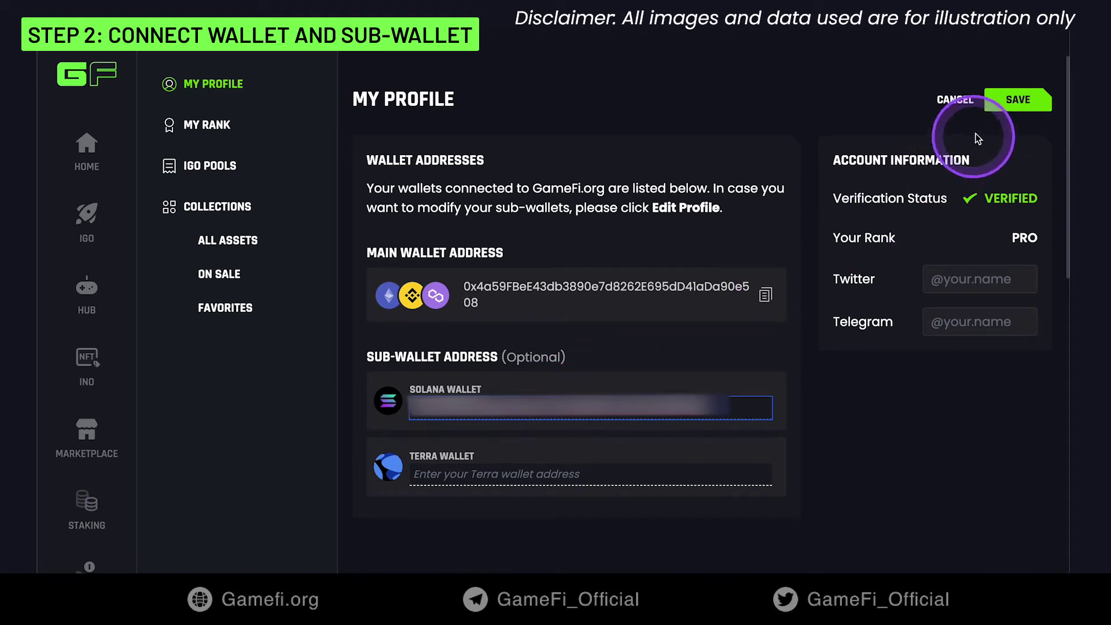
pyautogui.click(1017, 101)
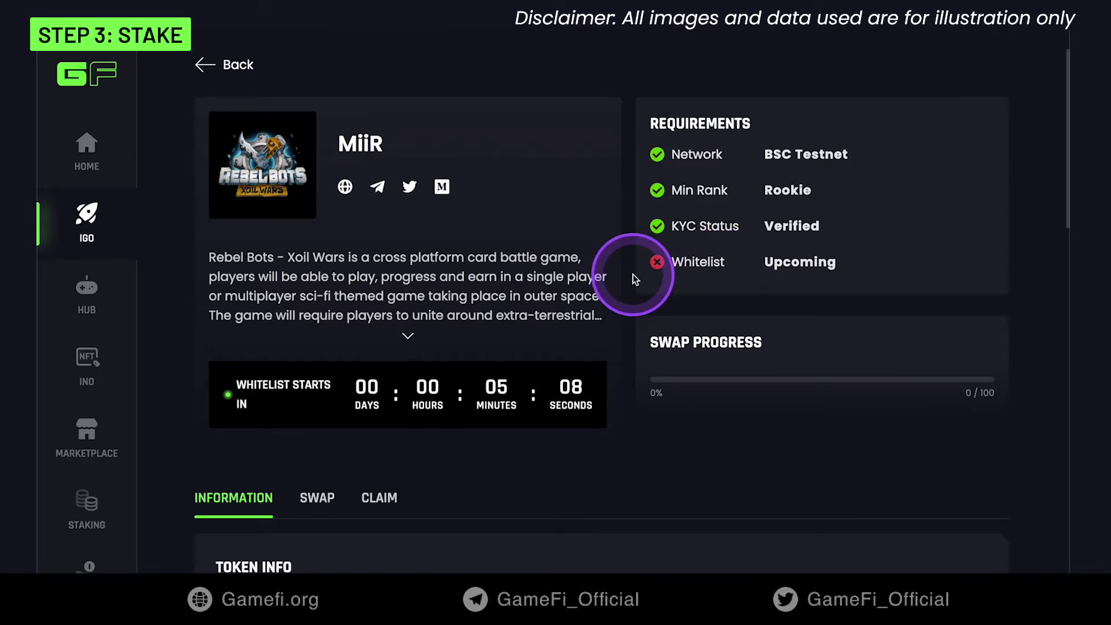
# - Start the MiiR whitelist application and sign the MetaMask signature request
pyautogui.scroll(-1, 634, 280)
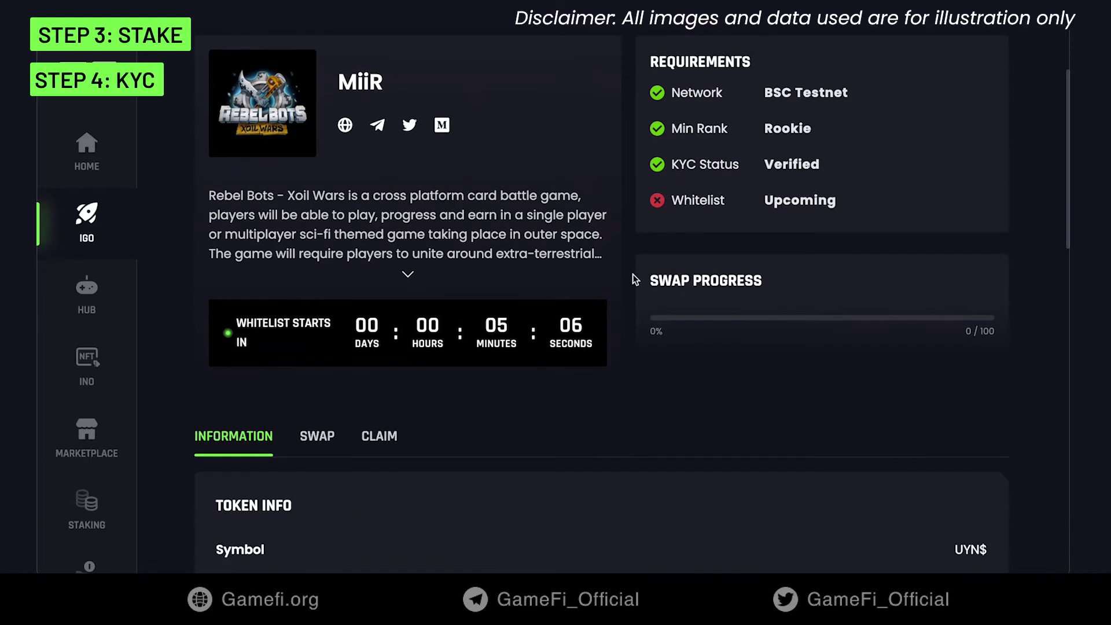
pyautogui.scroll(1, 635, 279)
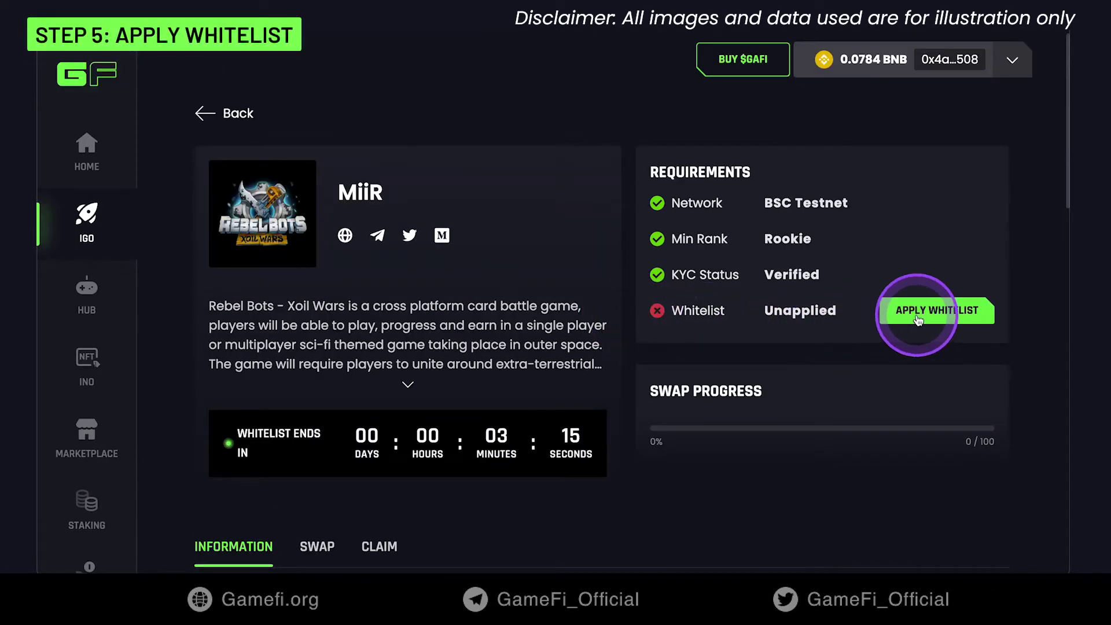
pyautogui.click(918, 318)
pyautogui.click(1011, 377)
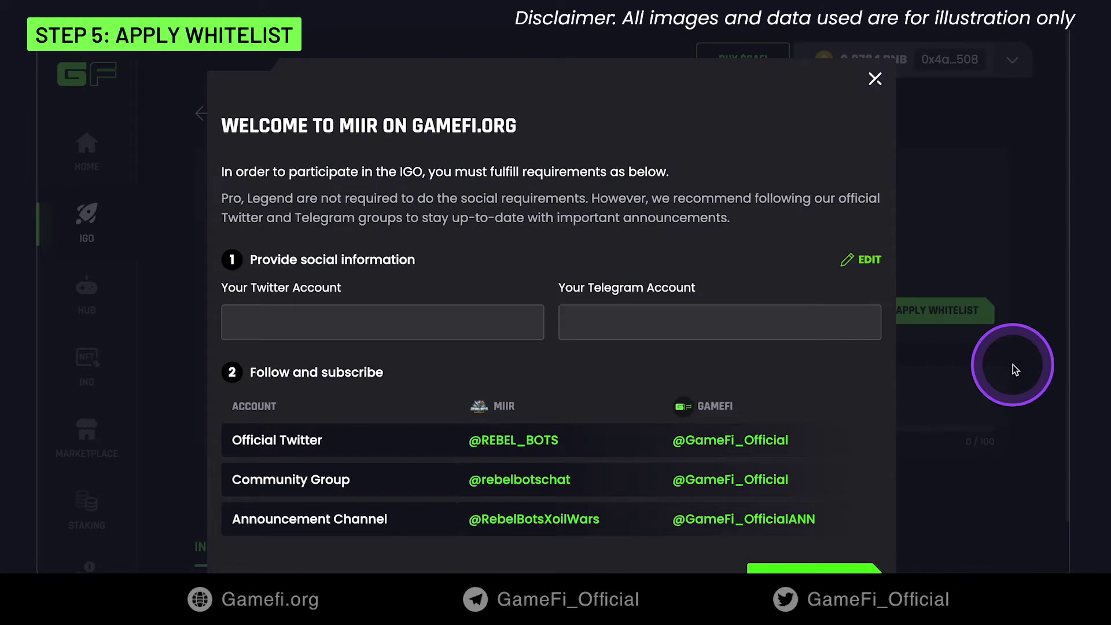
# - Enter the Twitter and Telegram account names in the whitelist welcome form
pyautogui.click(262, 317)
pyautogui.write('gamer555')
pyautogui.click(719, 323)
pyautogui.write('game')
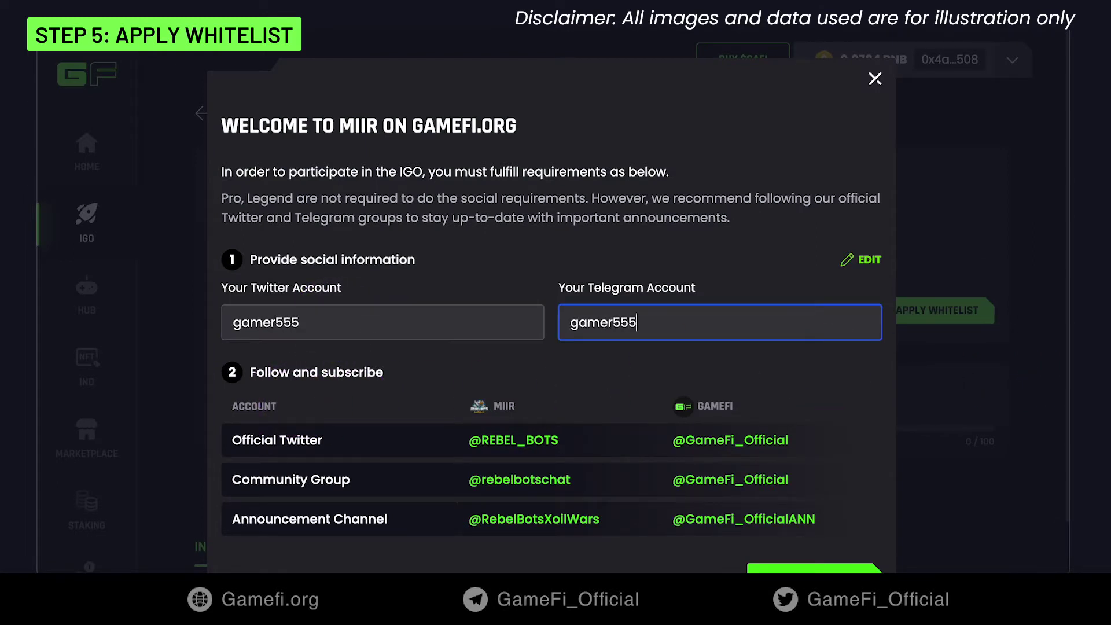
pyautogui.click(587, 367)
pyautogui.scroll(-1, 588, 323)
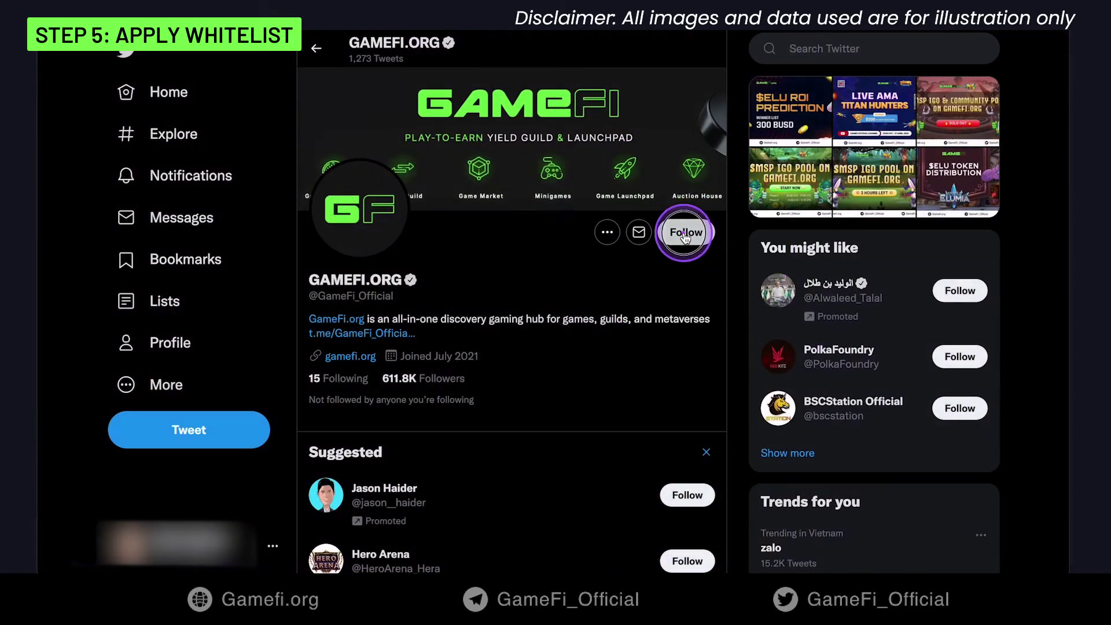
pyautogui.click(684, 234)
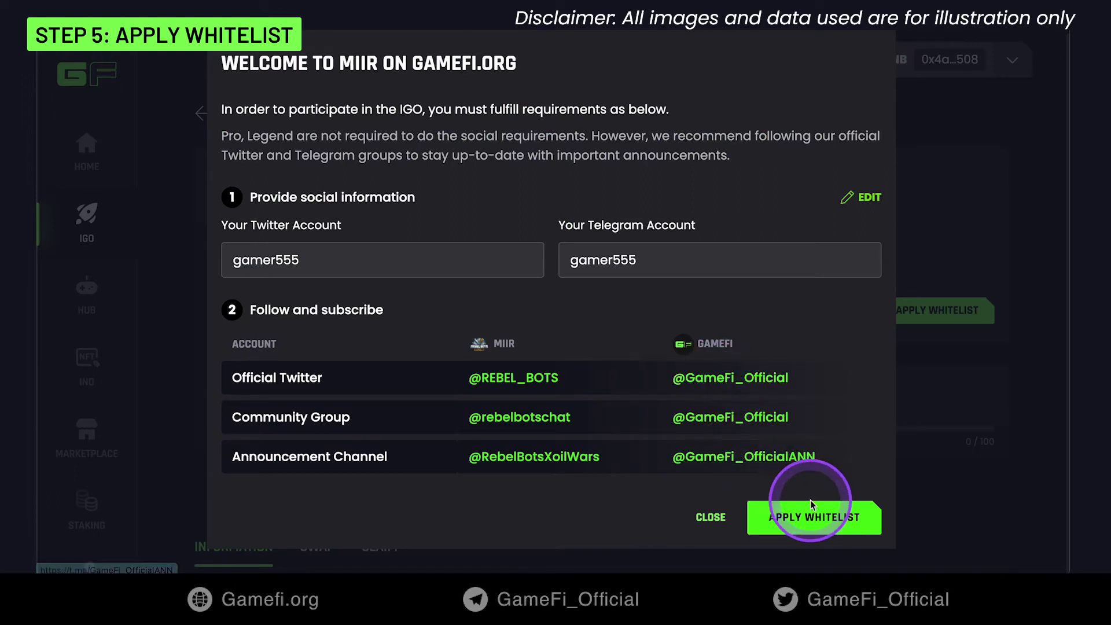
# - Submit the whitelist application and check that Whitelist now reads Applied
pyautogui.click(811, 516)
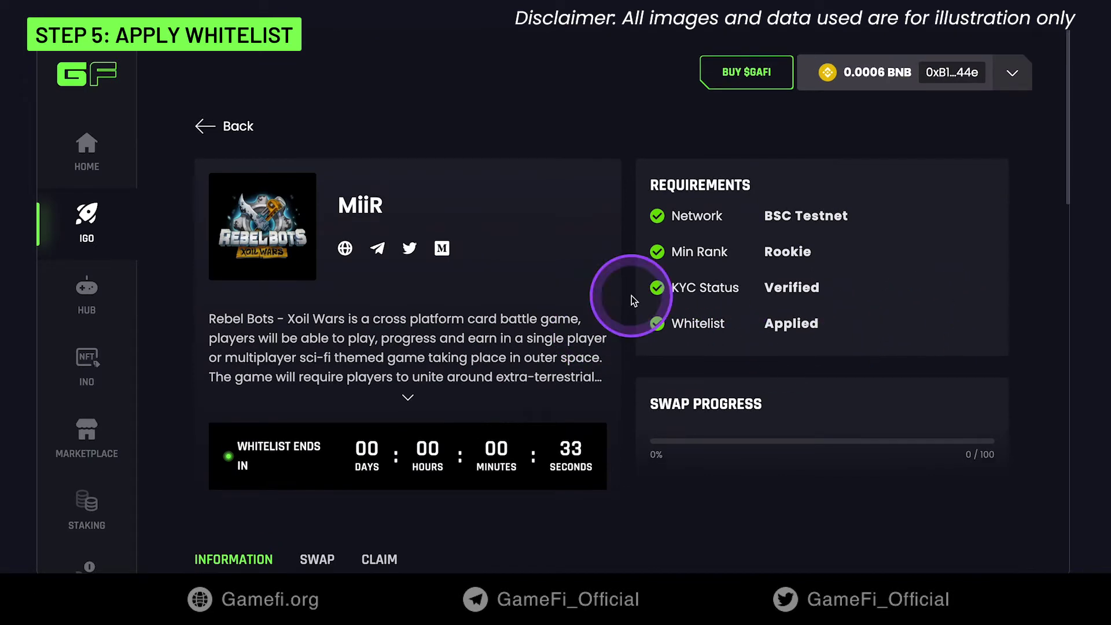
pyautogui.scroll(-5, 631, 296)
pyautogui.scroll(-3, 631, 296)
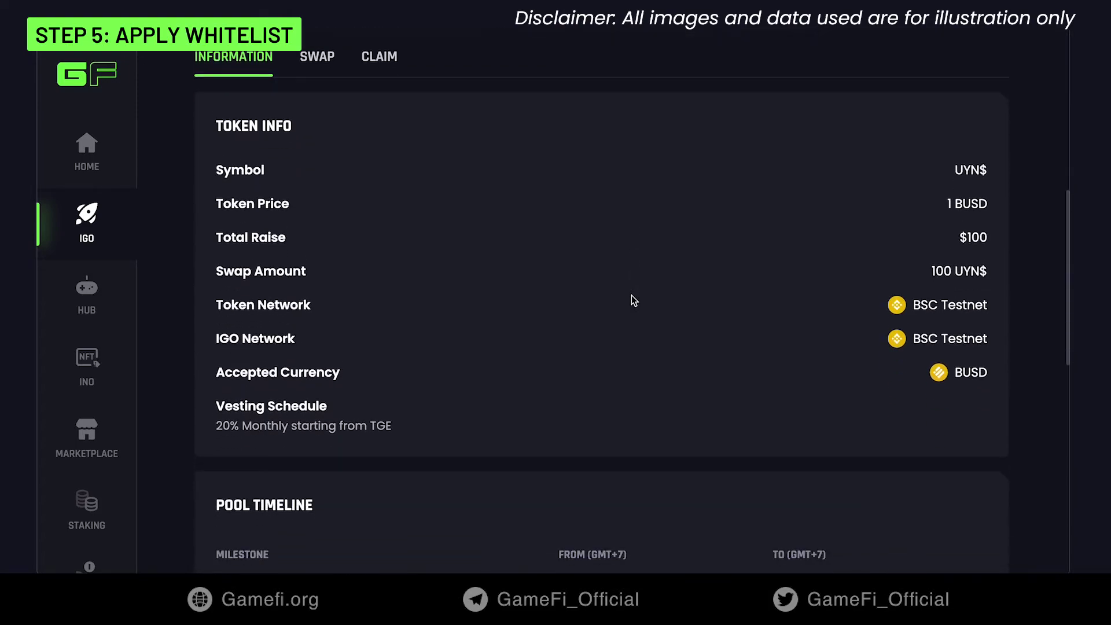
pyautogui.scroll(-5, 521, 285)
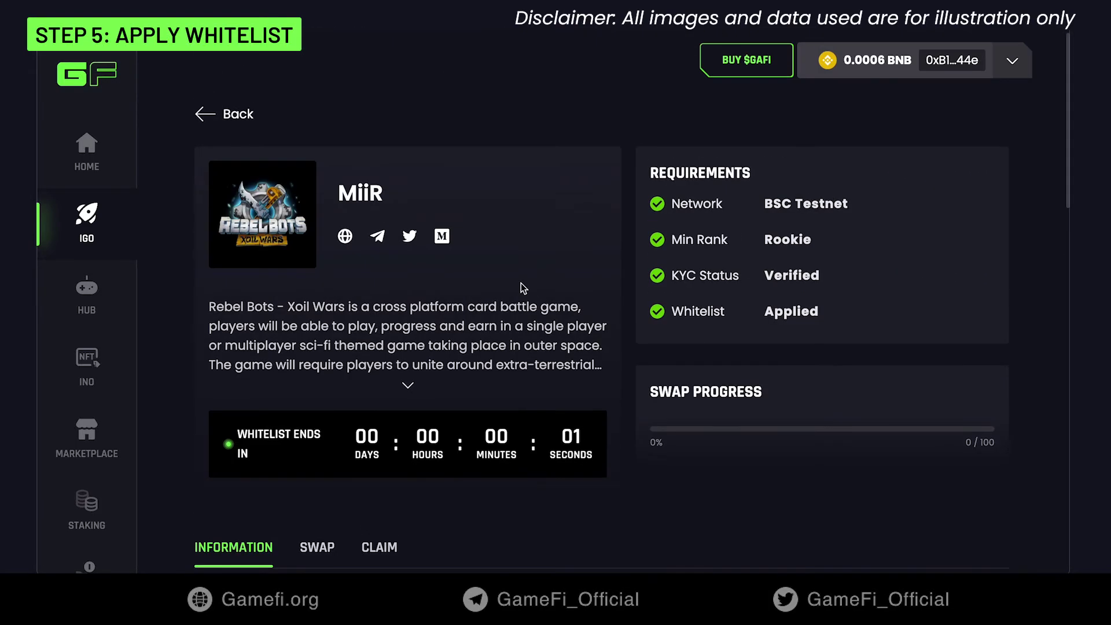
# - Open the SWAP tab and bring up the Phase 1 Guarantee panel with 15 BUSD
pyautogui.click(506, 408)
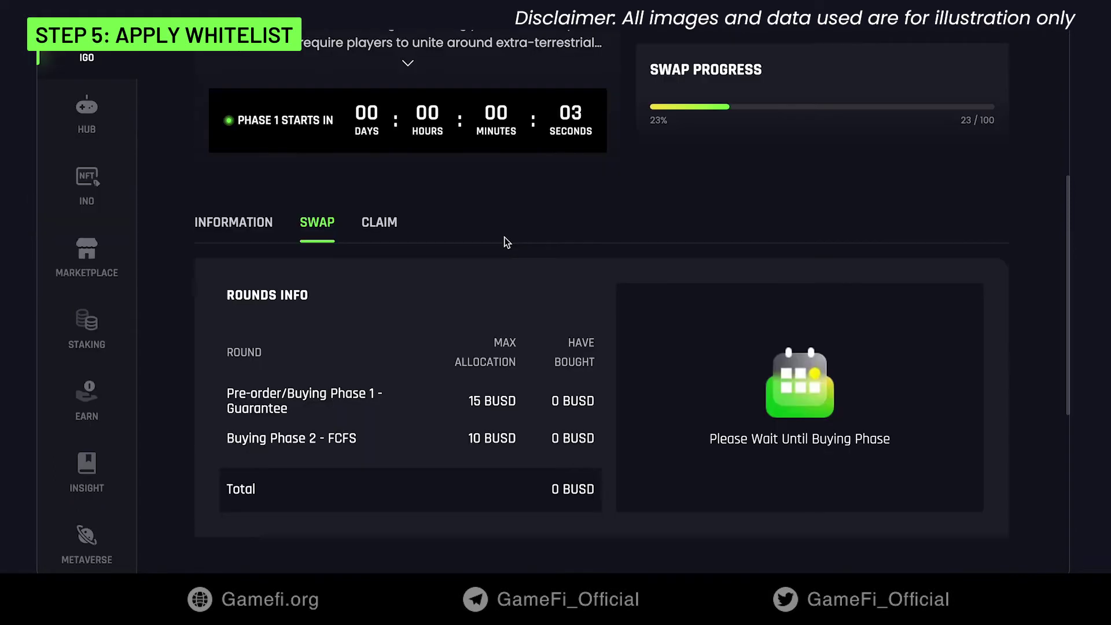
pyautogui.scroll(1, 507, 243)
pyautogui.scroll(-2, 507, 243)
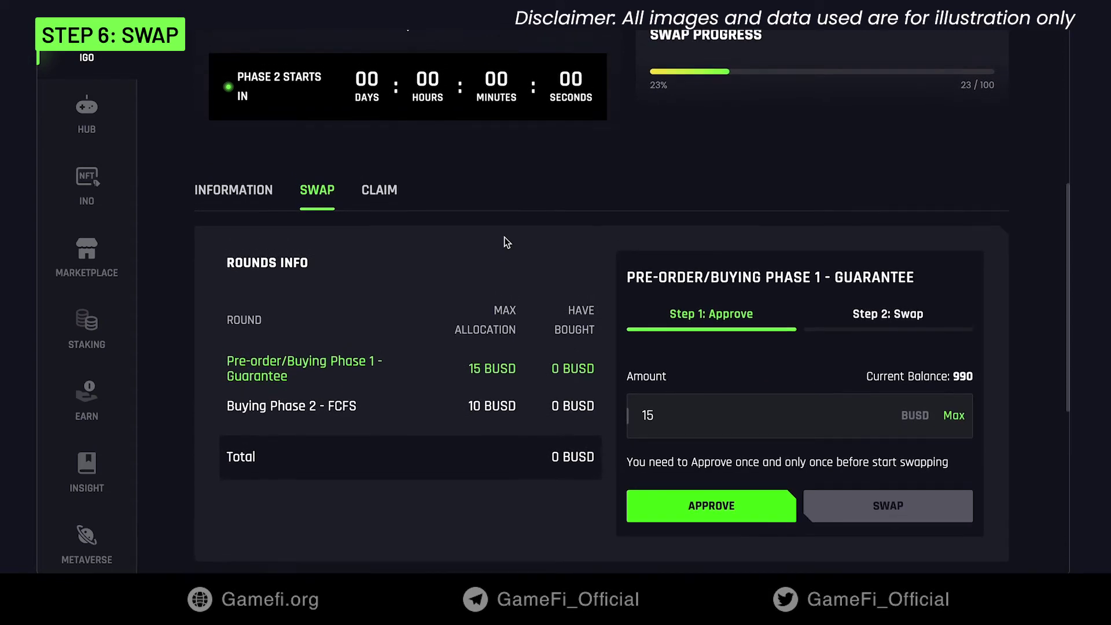
pyautogui.scroll(-1, 504, 237)
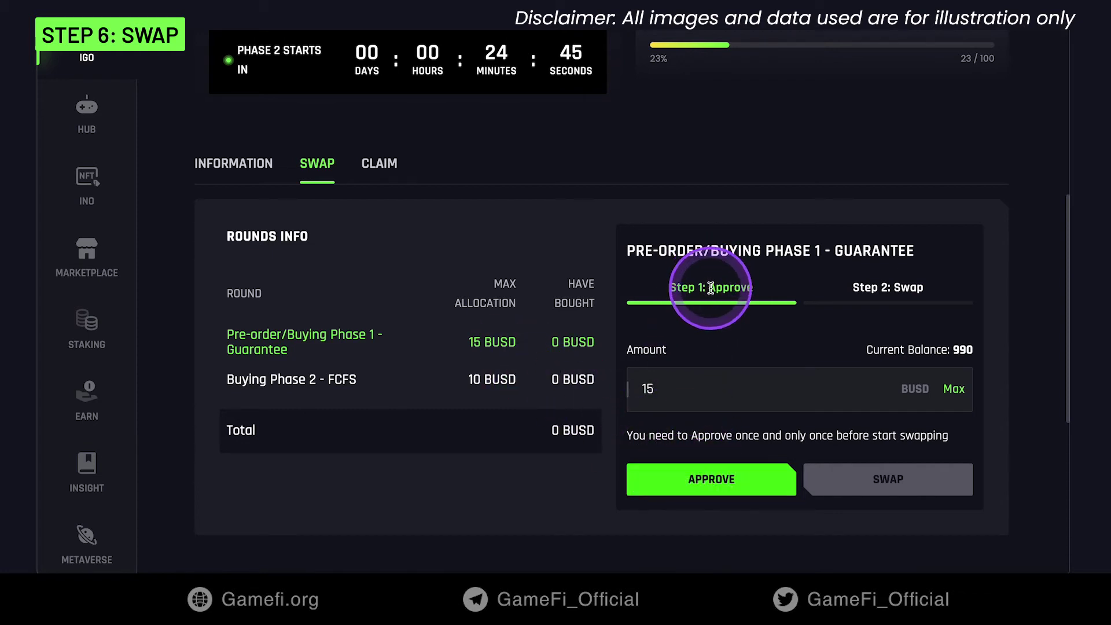
# - Approve BUSD and pass the hCaptcha check for the 15 BUSD Phase 1 swap
pyautogui.click(711, 485)
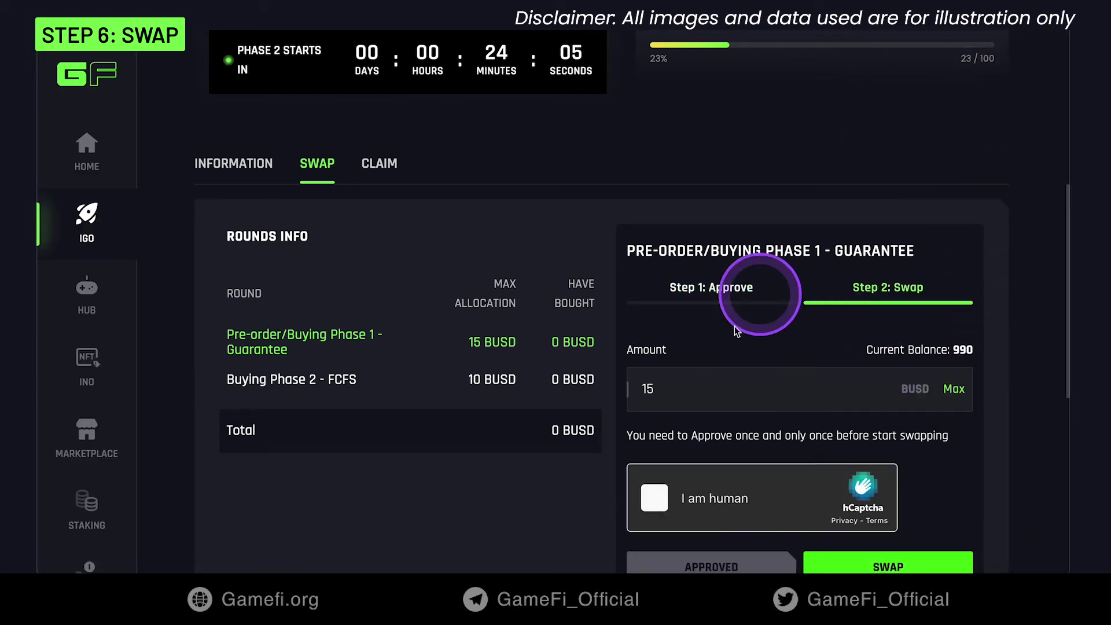
pyautogui.scroll(-2, 657, 514)
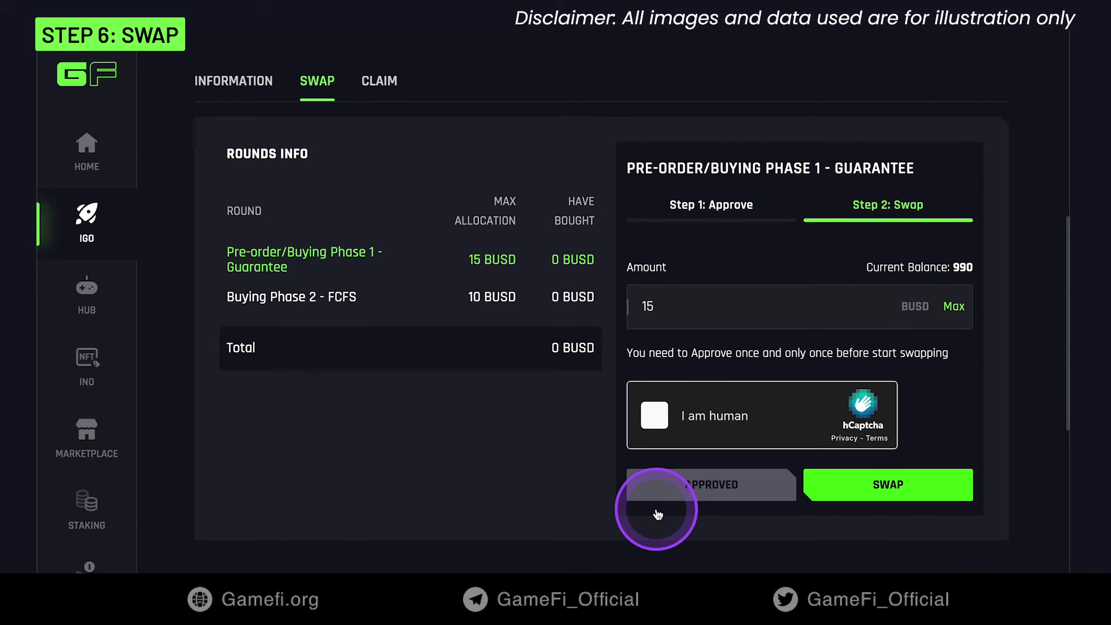
pyautogui.click(653, 426)
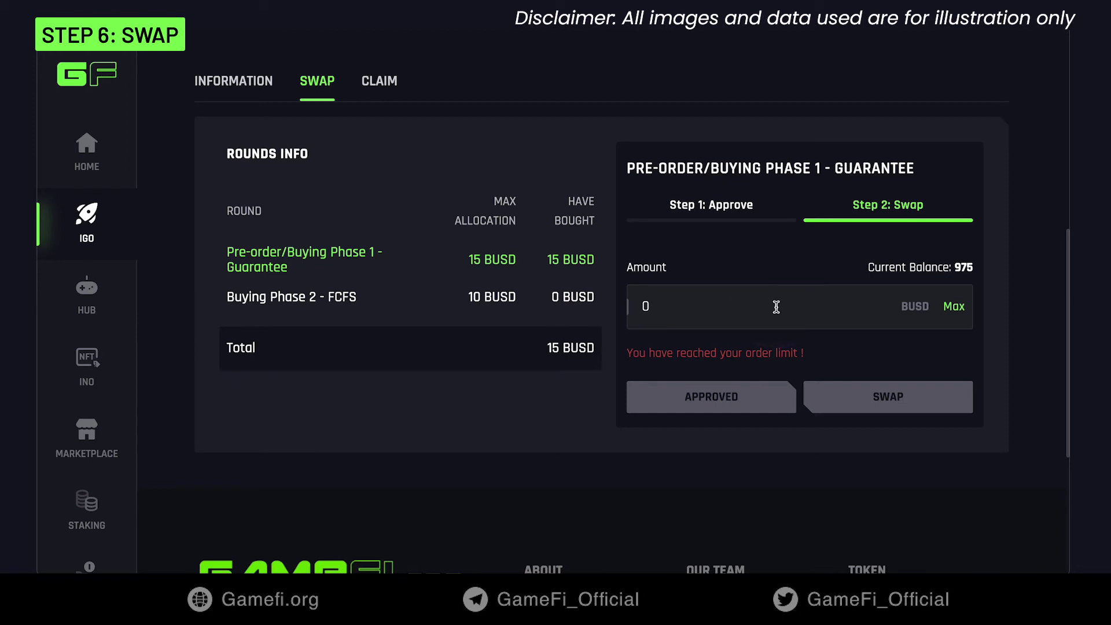
# - Swap 10 BUSD in Phase 2 FCFS, passing hCaptcha and confirming in MetaMask
pyautogui.scroll(2, 572, 175)
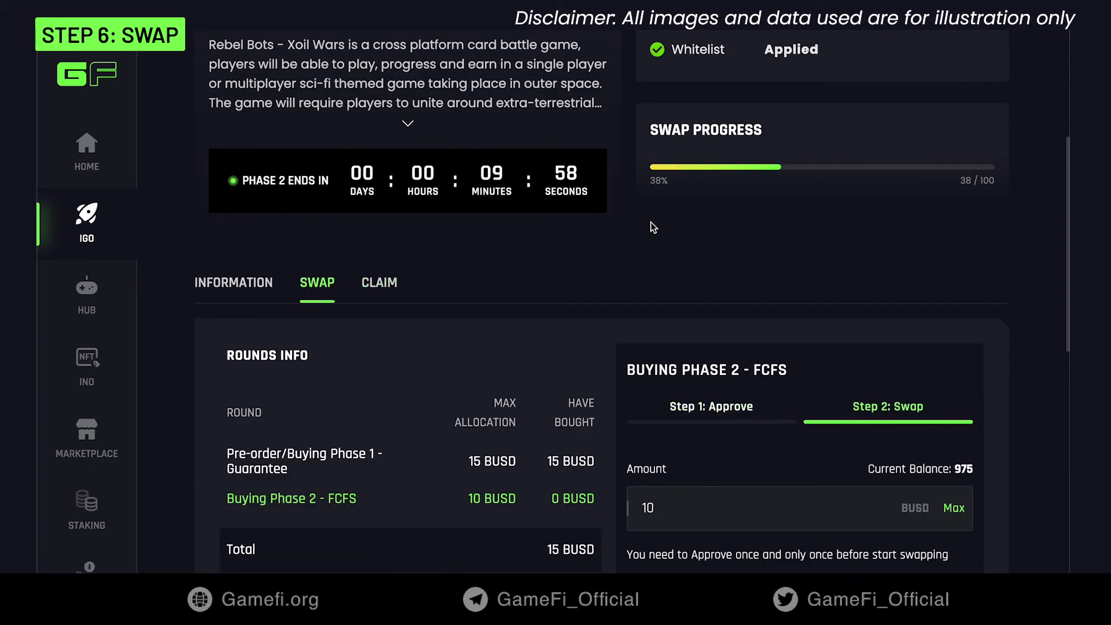
pyautogui.scroll(-3, 650, 221)
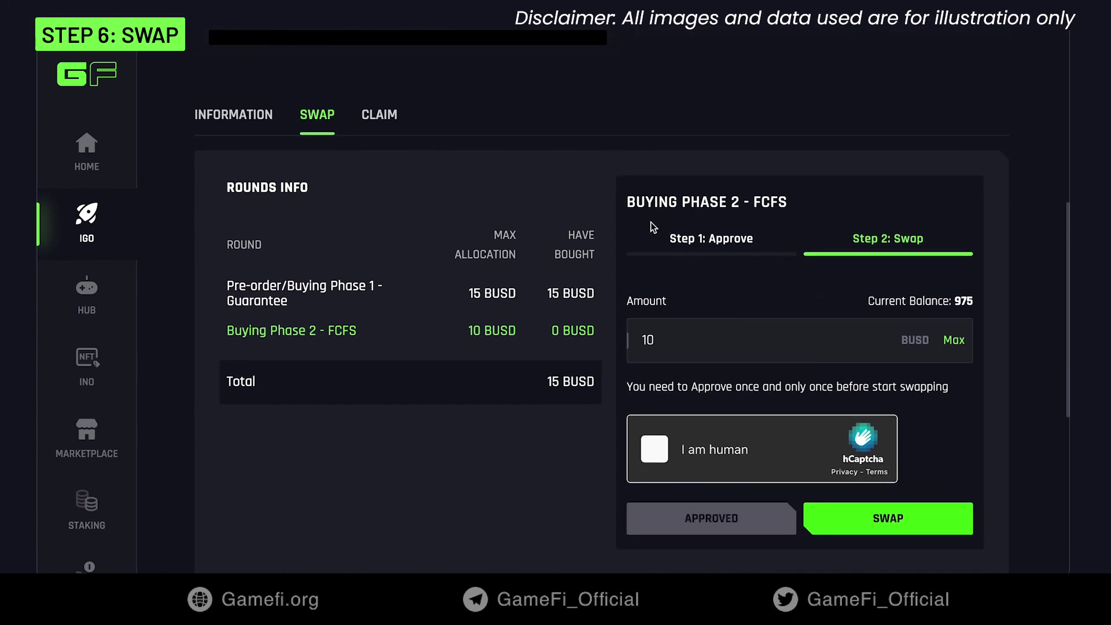
pyautogui.scroll(-1, 661, 325)
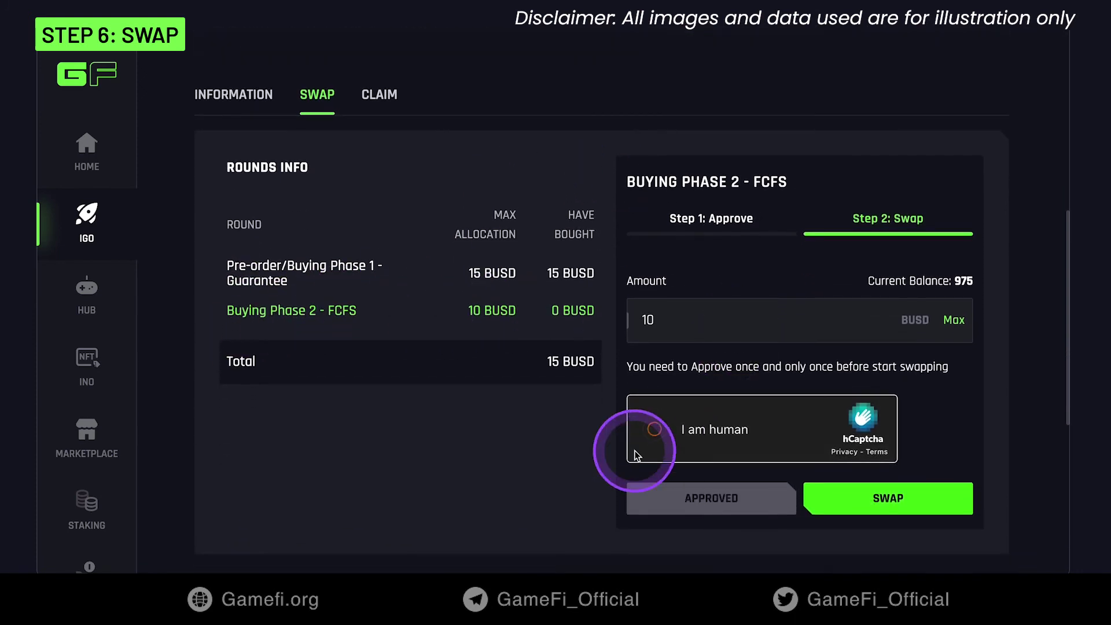
pyautogui.click(654, 429)
pyautogui.click(888, 497)
pyautogui.click(996, 367)
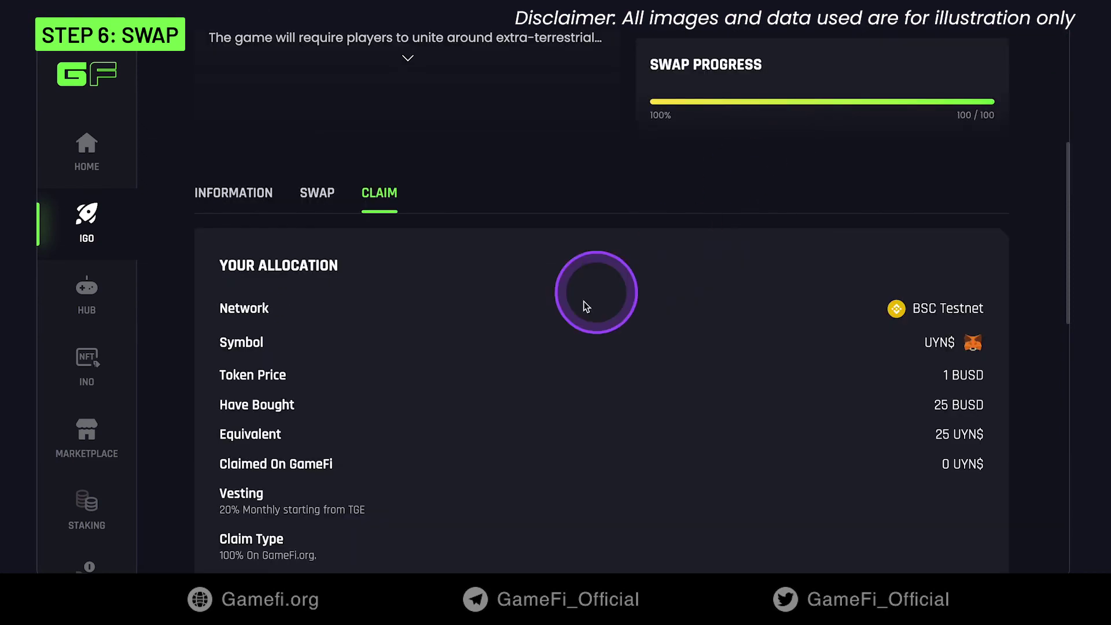
# - Claim the UYN$ tokens on GameFi.org and sign the claim in MetaMask
pyautogui.scroll(-3, 467, 280)
pyautogui.scroll(-4, 468, 280)
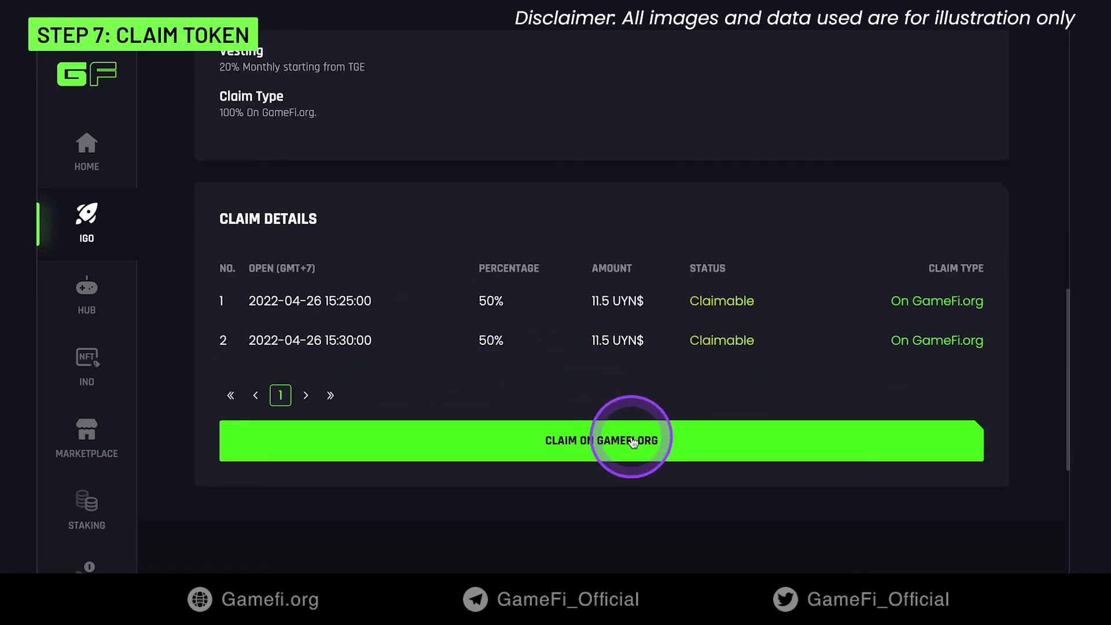
pyautogui.click(633, 441)
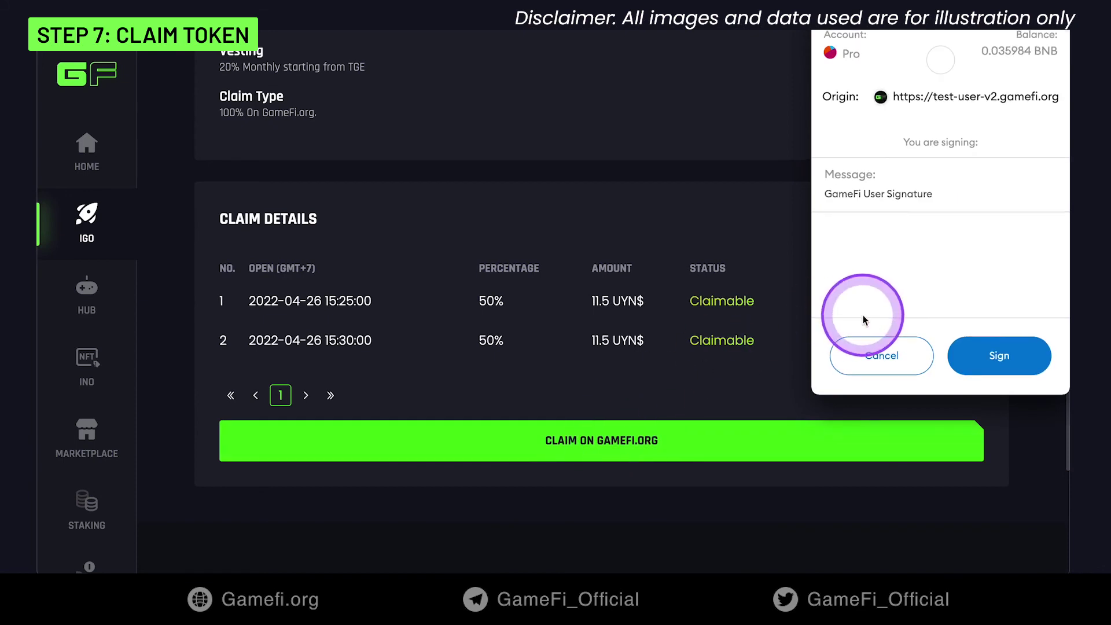
pyautogui.click(1003, 358)
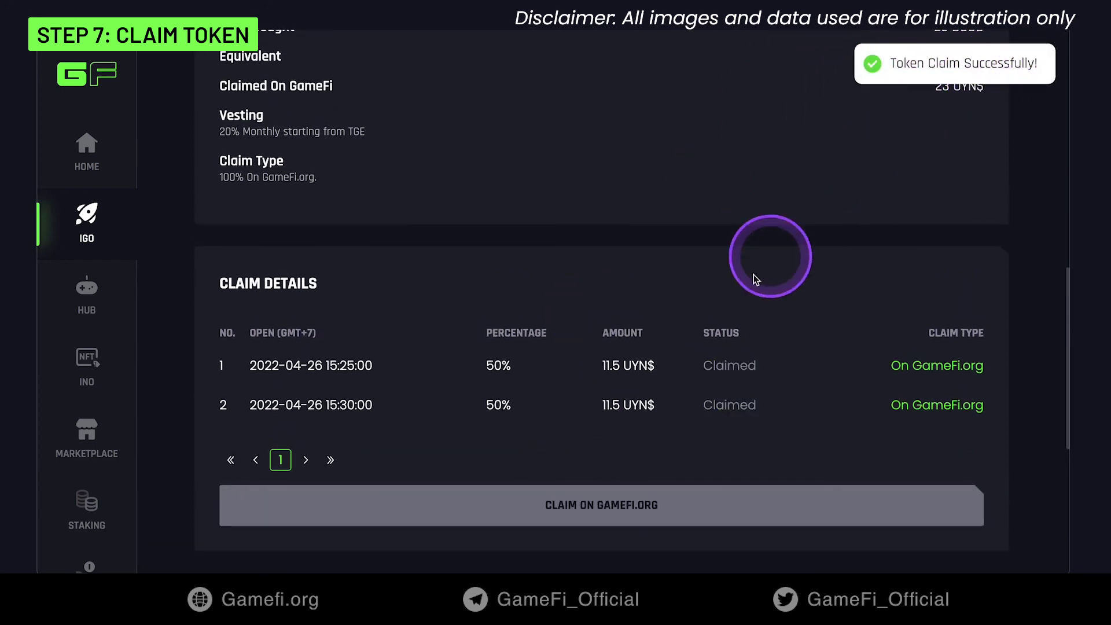
pyautogui.scroll(-1, 675, 382)
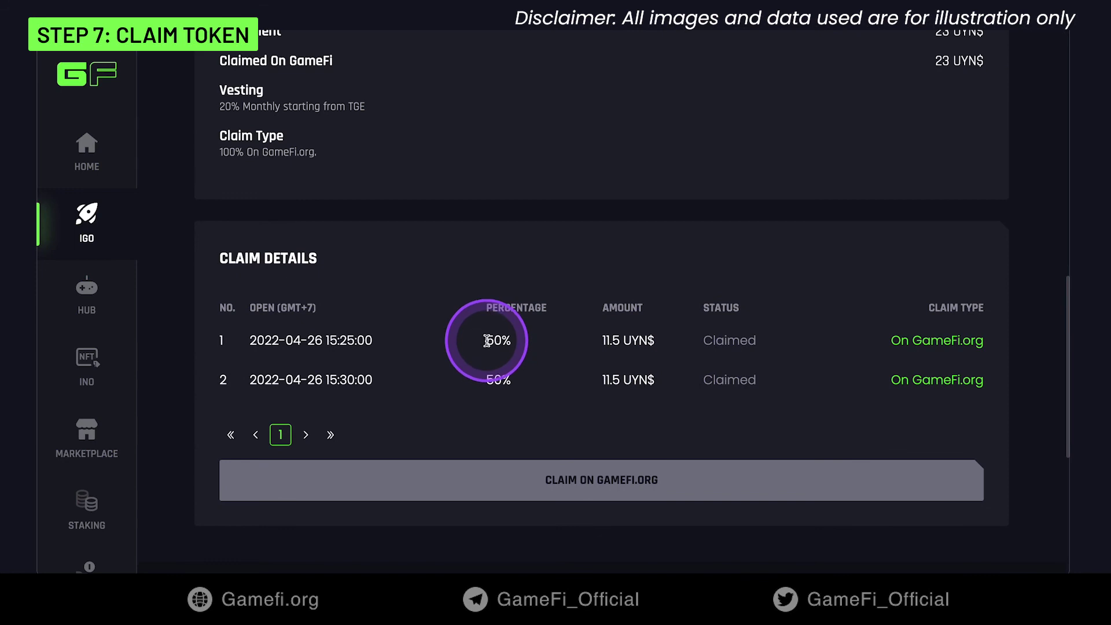